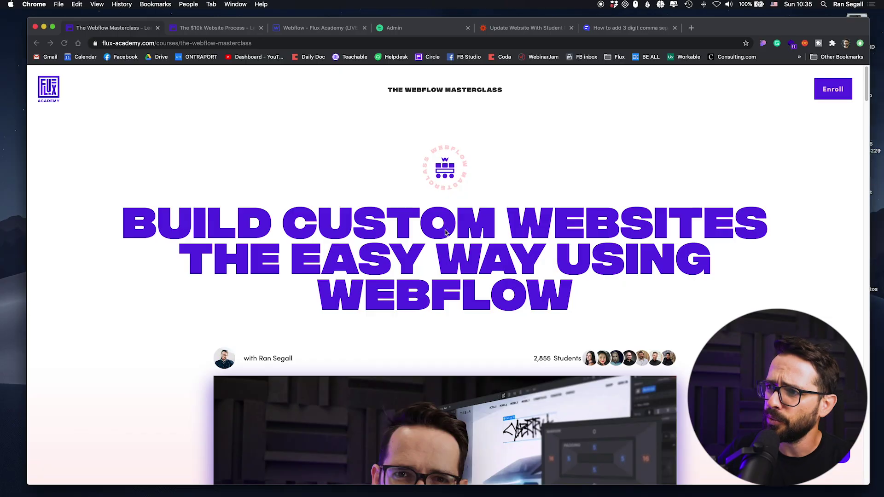
- Compare the student counts on the Webflow Masterclass and $10K Website Process course pages, dismissing the free-lessons popup
left_click(446, 232)
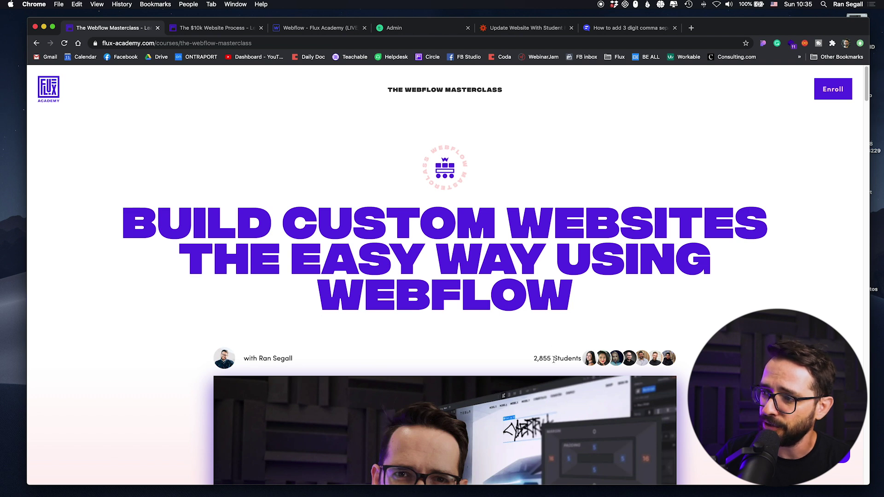
left_click(183, 28)
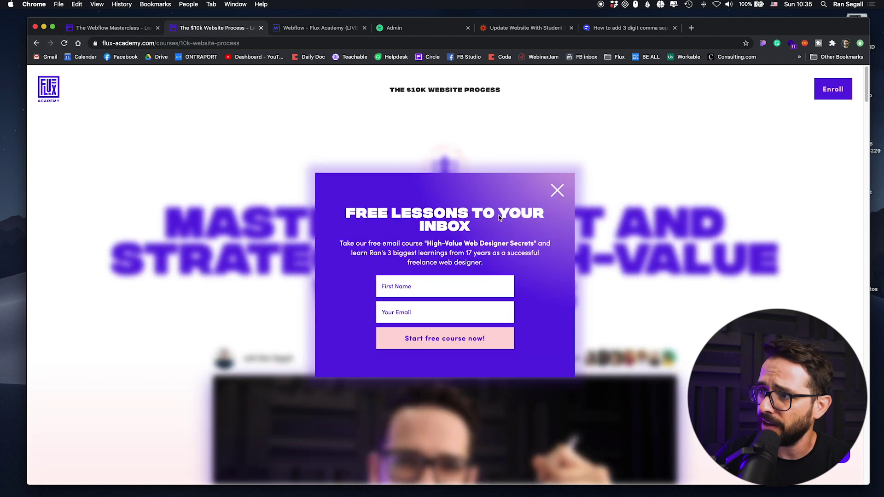
left_click(557, 190)
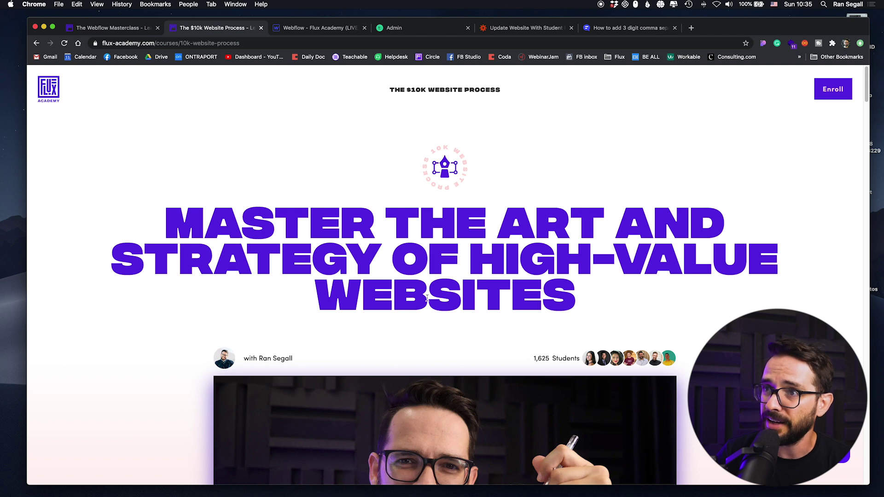
left_click(119, 28)
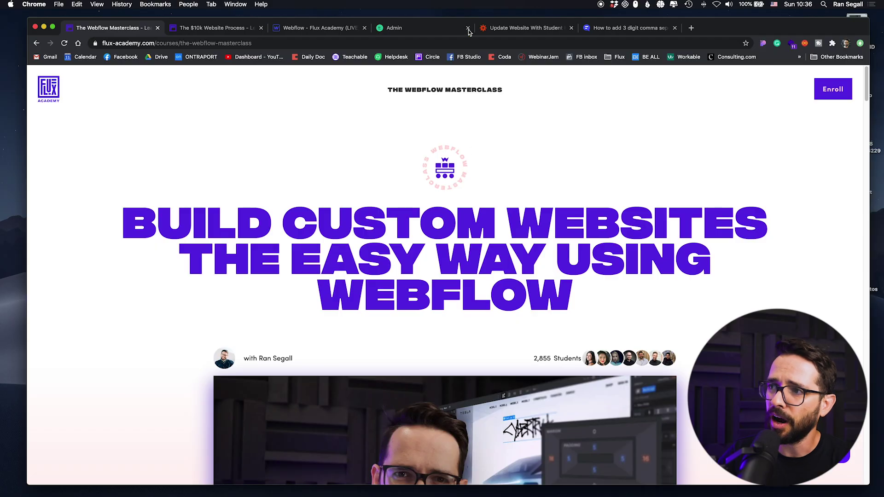
- Switch to the Webflow project and open the Webflow Masterclass item in the Courses CMS collection to view its student-number field
left_click(460, 28)
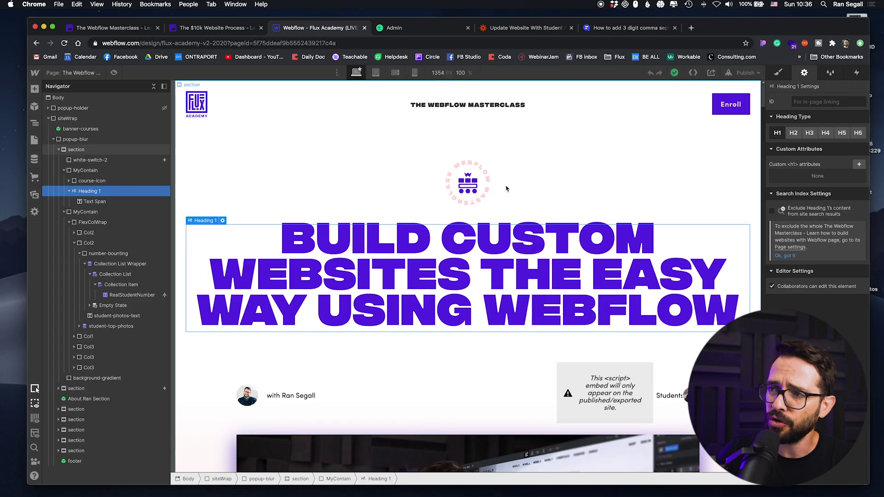
left_click(345, 132)
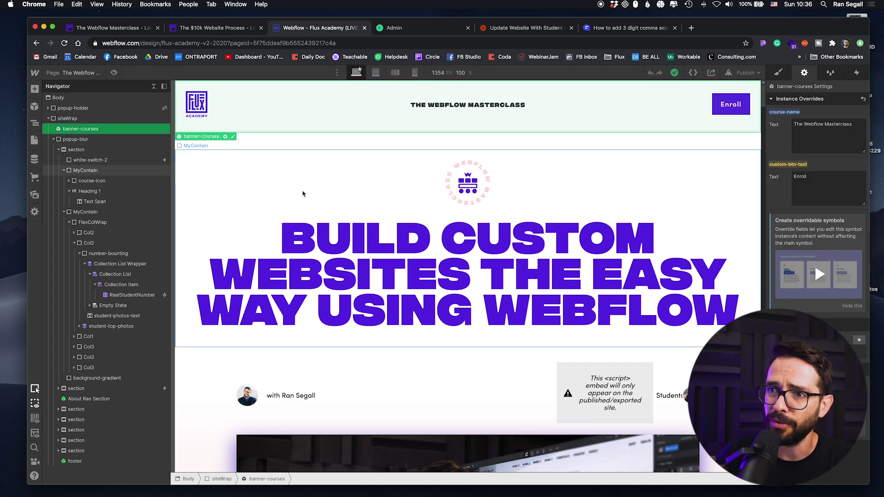
left_click(36, 160)
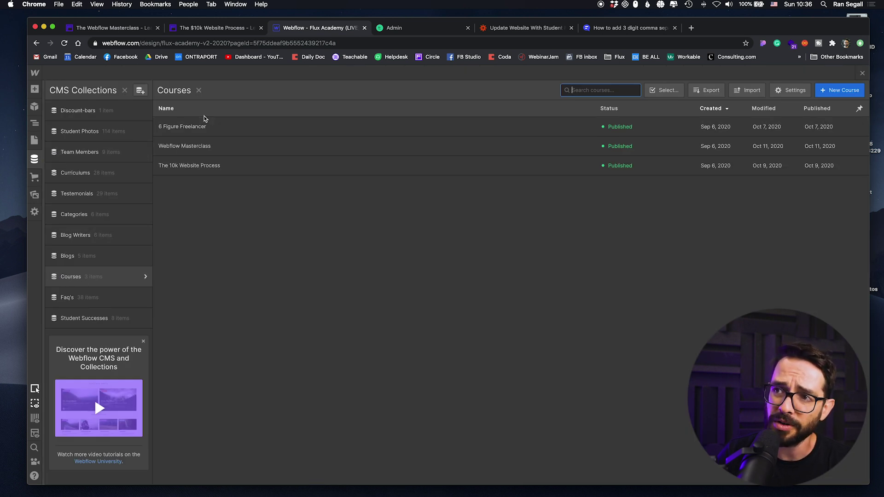
left_click(183, 152)
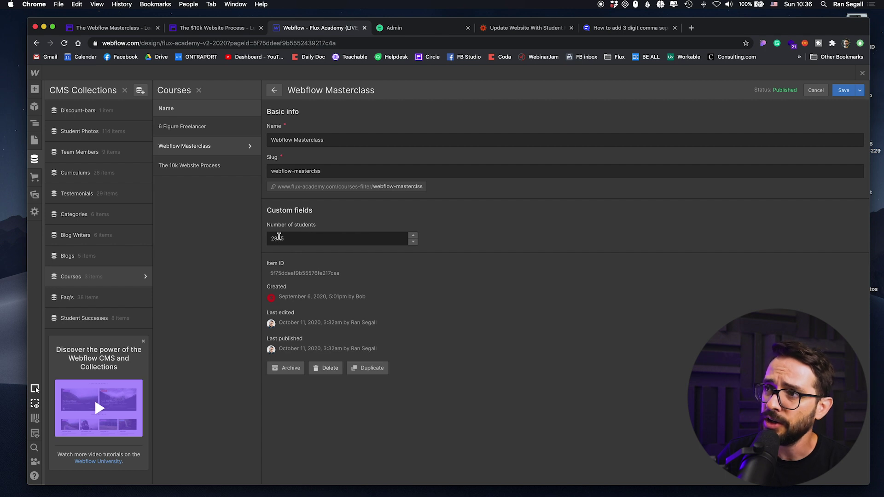
- Switch to the Update Website With Student Number zap in Zapier and examine the WFM path's rules setup
left_click(502, 29)
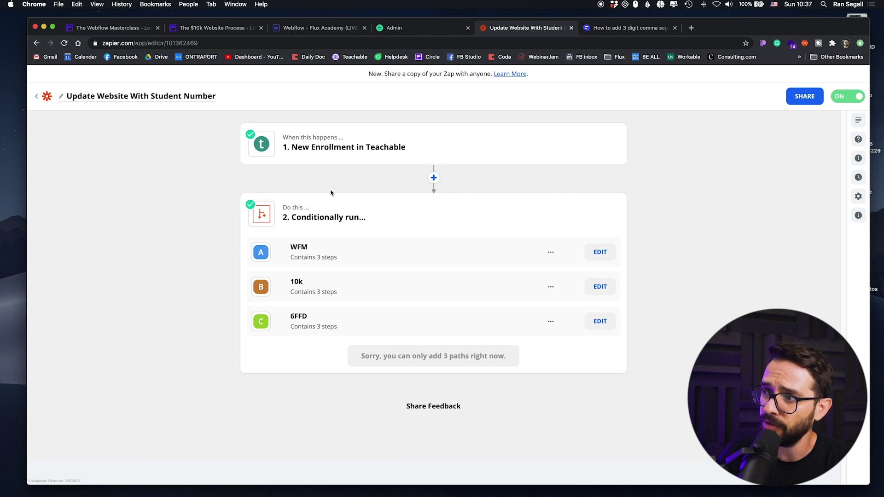
left_click(423, 264)
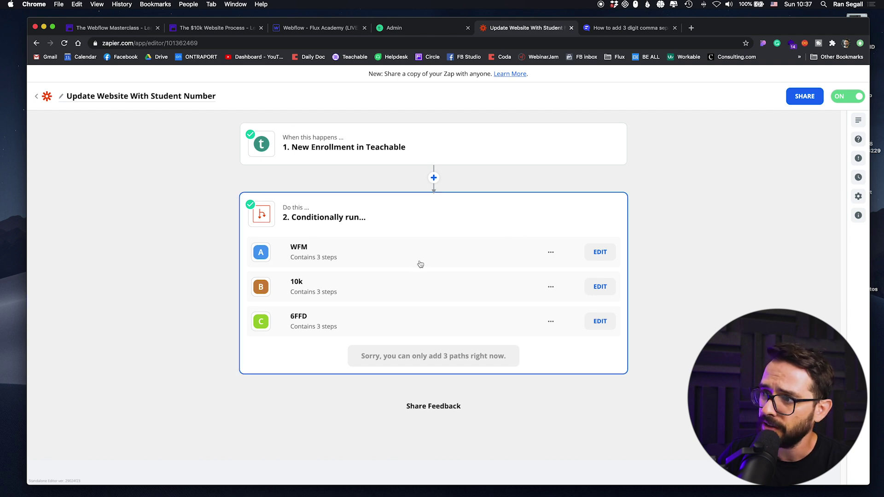
left_click(600, 252)
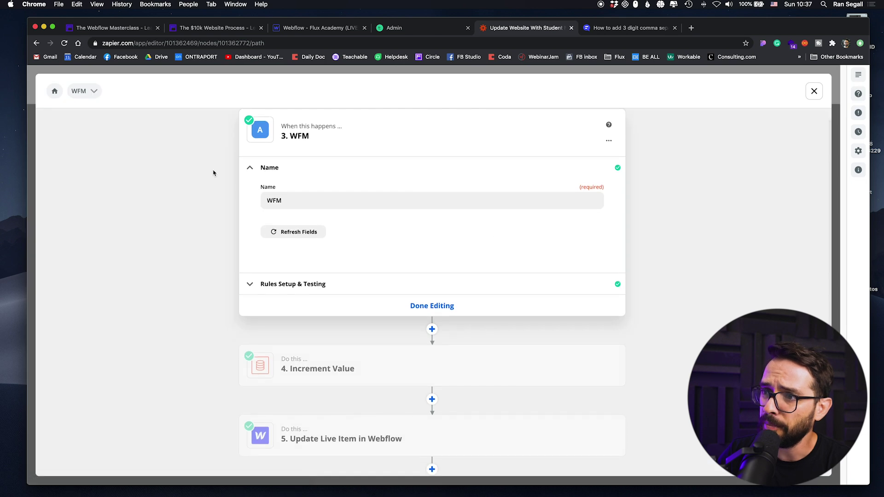
left_click(297, 285)
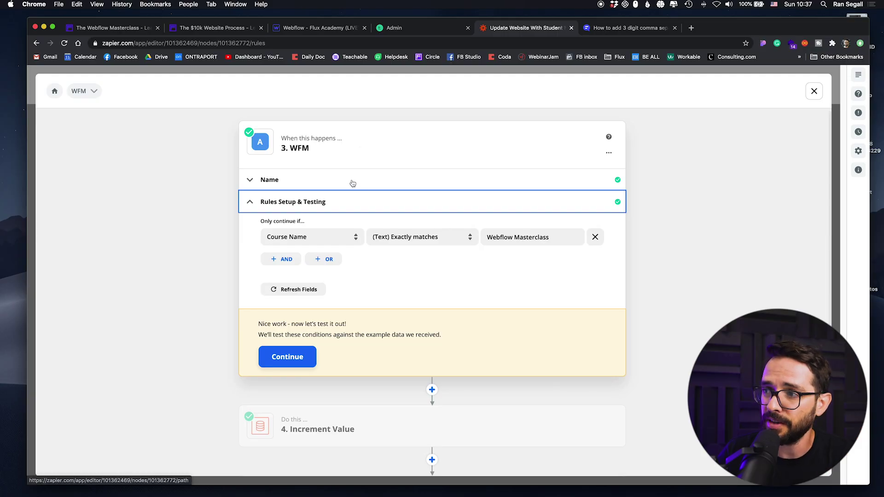
scroll(174, 231, "down", 4)
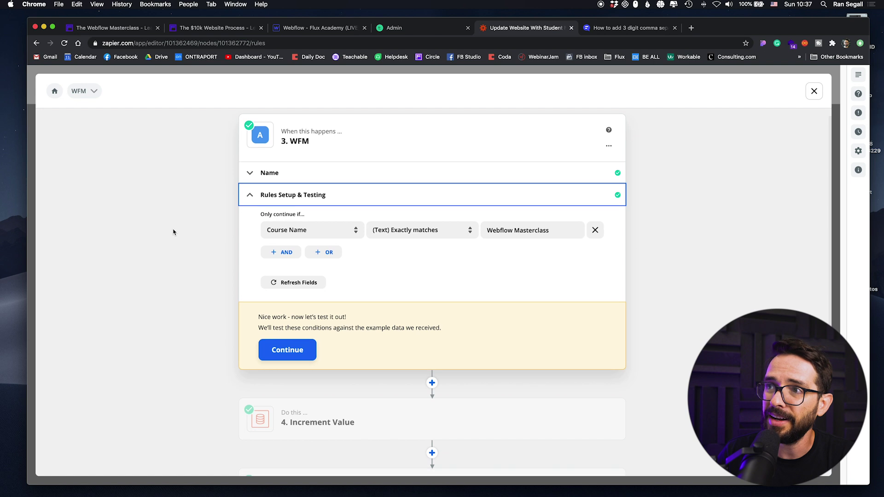
- Check the Webflow Masterclass CMS item against its live course page, and return to the WFM path in Zapier
left_click(297, 30)
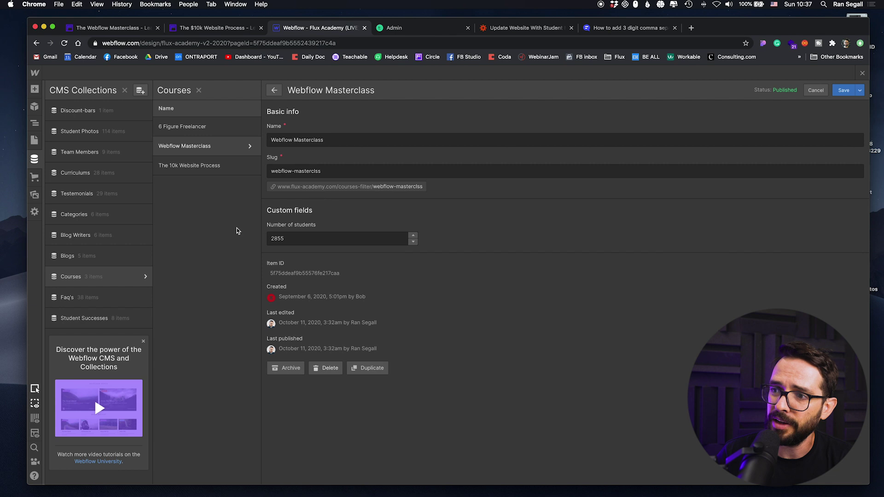
left_click(229, 28)
left_click(111, 29)
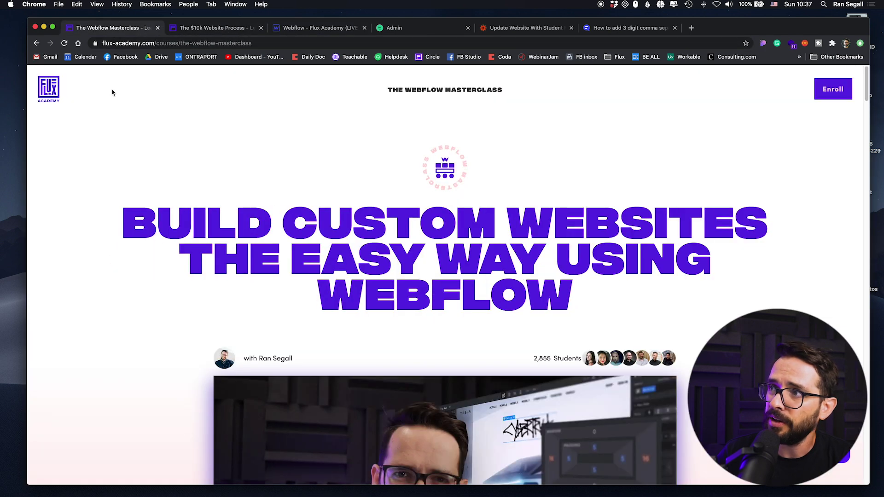
left_click(518, 29)
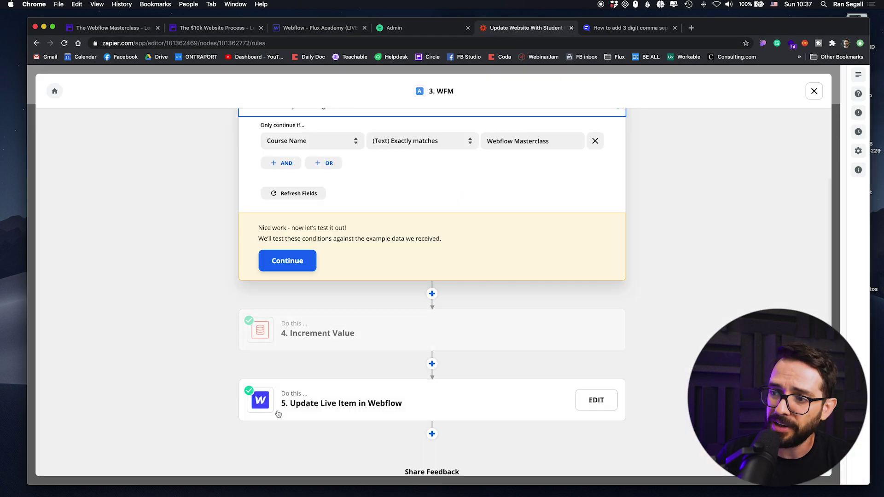
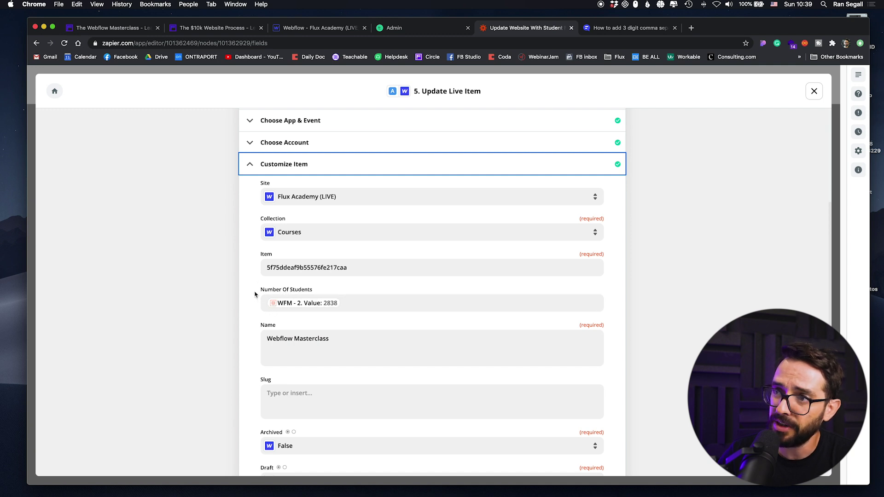
- Review the Customize Item fields of the Update Live Item in Webflow action and close the WFM path editor
scroll(261, 240, "up", 5)
scroll(254, 183, "up", 2)
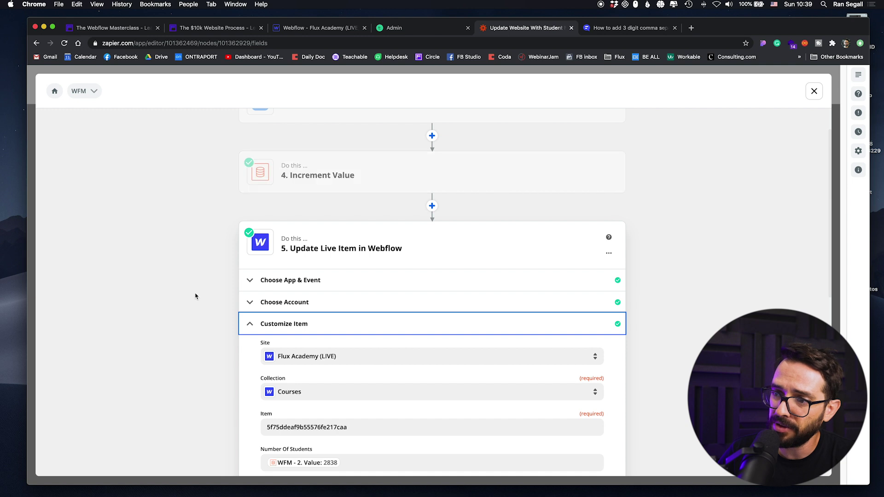
scroll(313, 377, "down", 3)
scroll(313, 377, "down", 1)
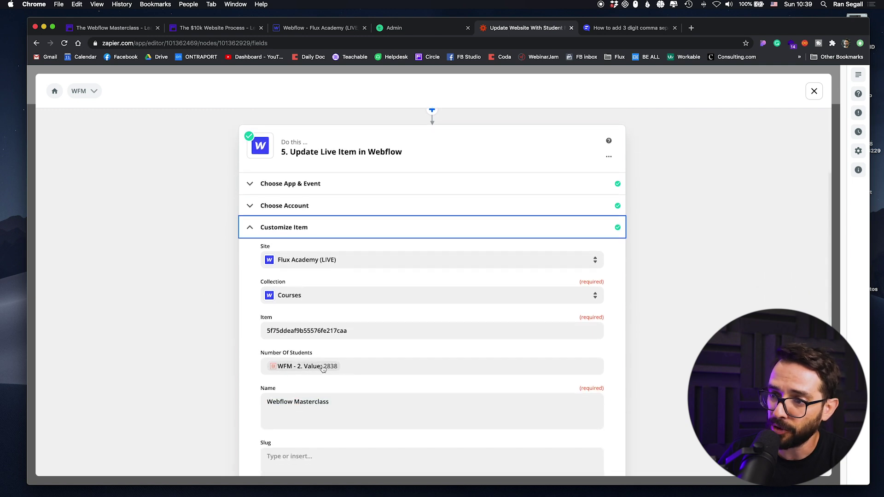
scroll(309, 376, "down", 10)
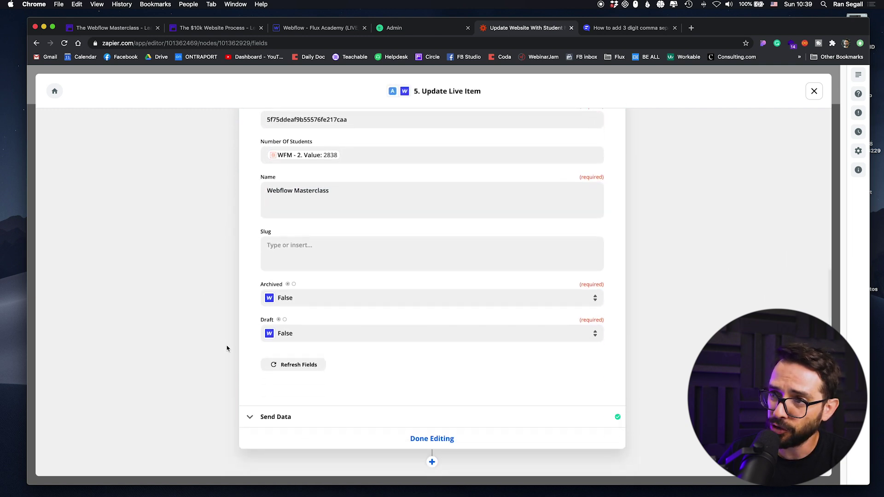
left_click(408, 361)
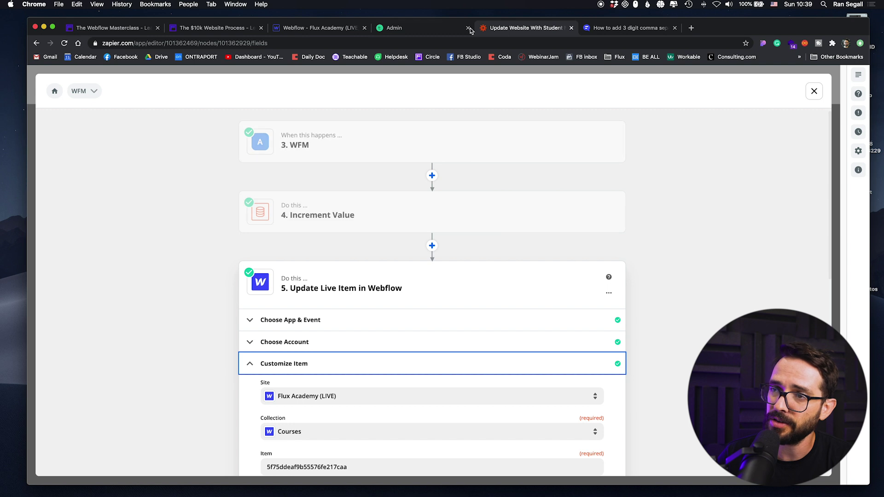
left_click(814, 91)
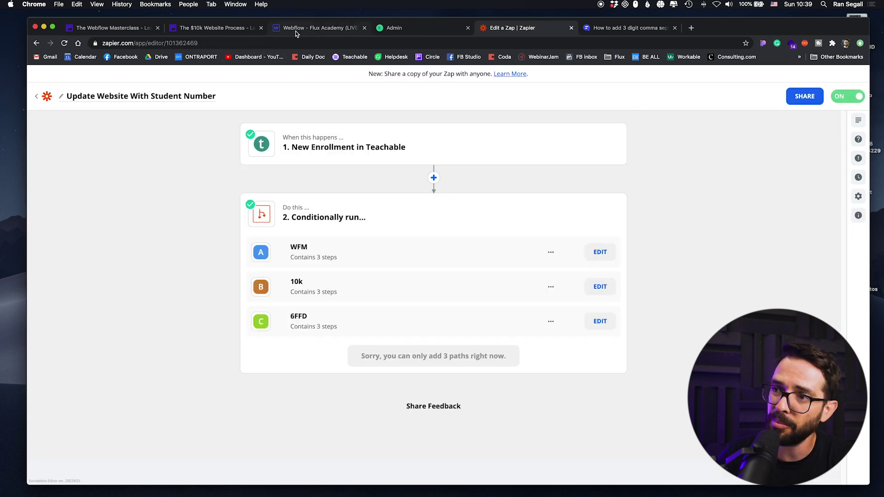
- View the Number of students field of the Webflow Masterclass CMS item and return to the Webflow page canvas
left_click(296, 30)
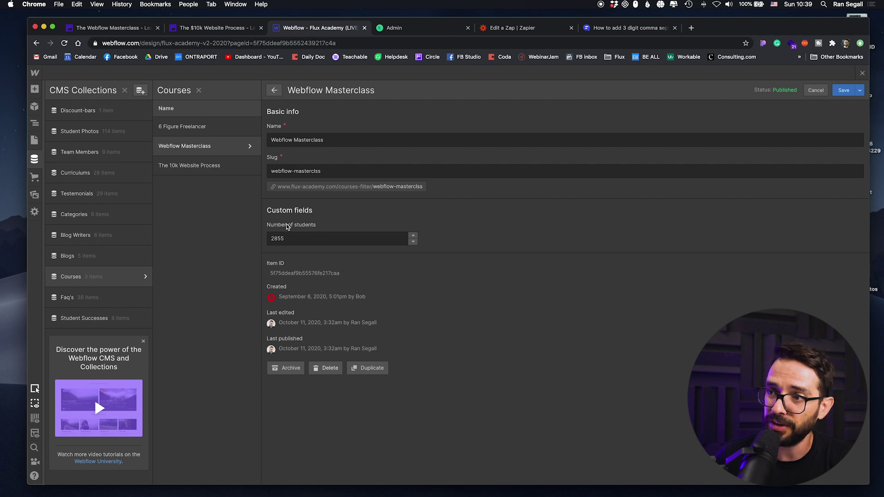
left_click(276, 241)
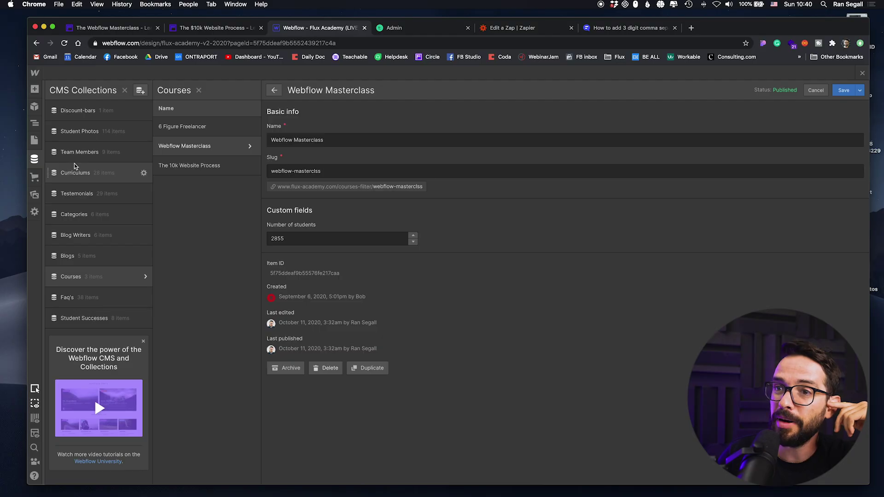
left_click(34, 159)
- Inspect the RealStudentNumber embed, its number-bounting container and its Collection List Wrapper on the course page
left_click(566, 271)
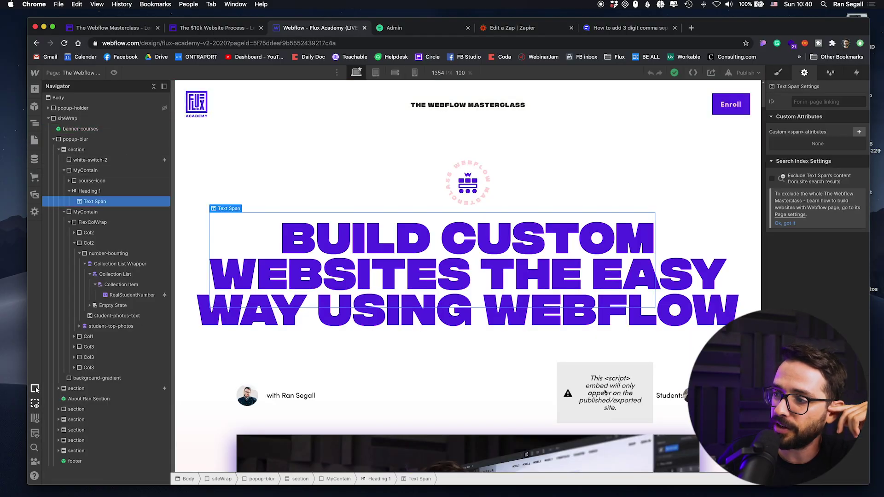
left_click(600, 416)
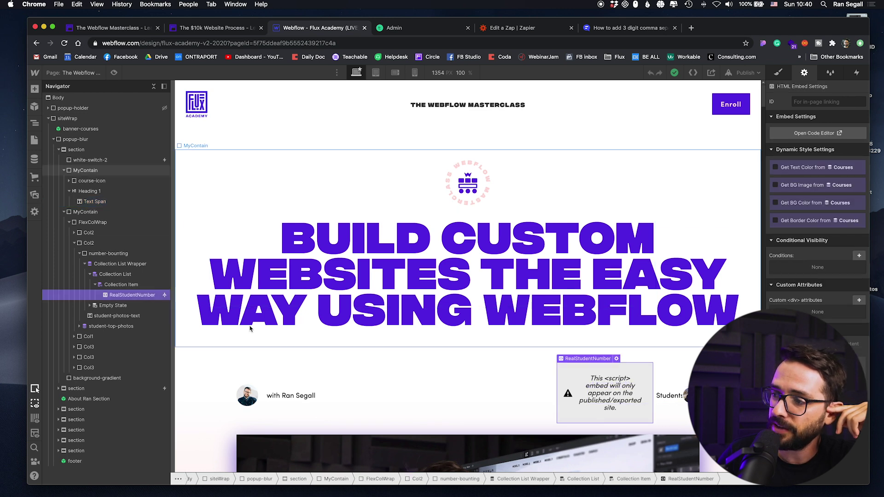
left_click(117, 255)
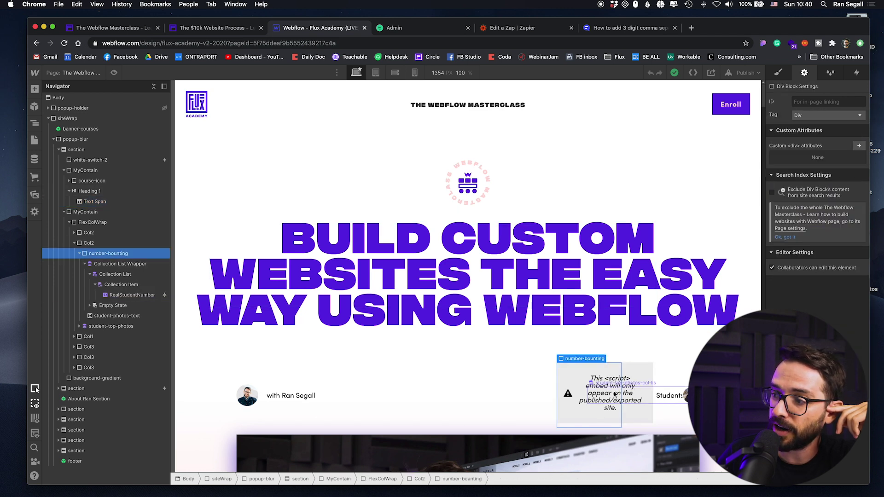
left_click(607, 375)
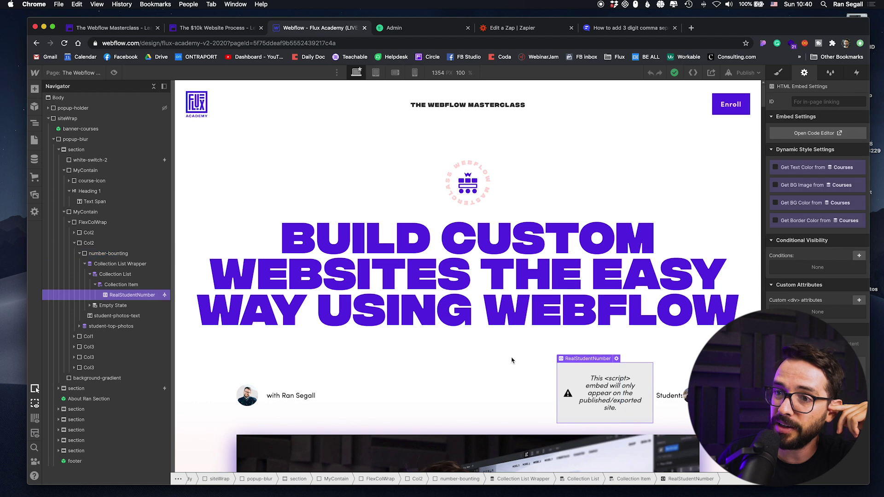
left_click(101, 264)
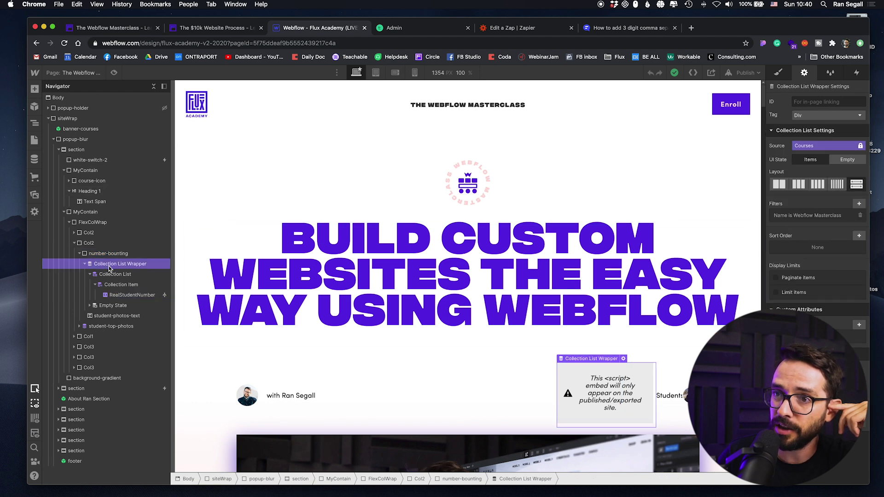
- Examine the Name filter in the Collection List Wrapper's settings and close it without changes
left_click(35, 158)
left_click(34, 159)
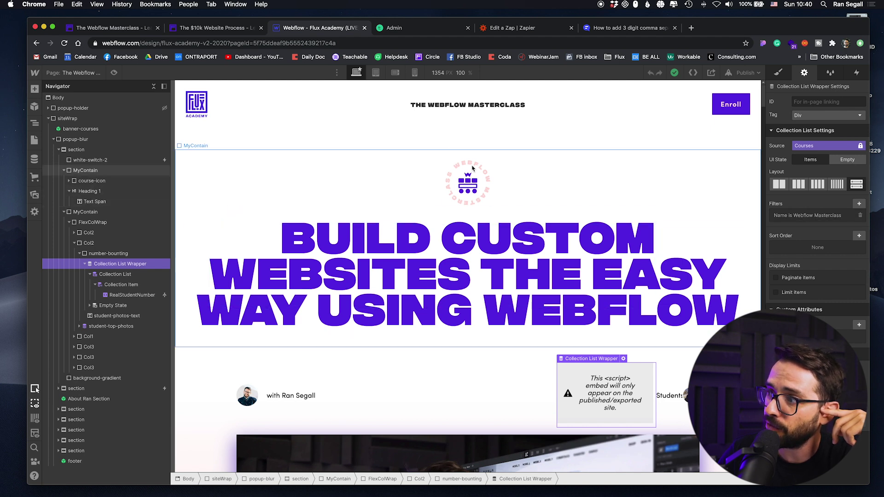
left_click(792, 220)
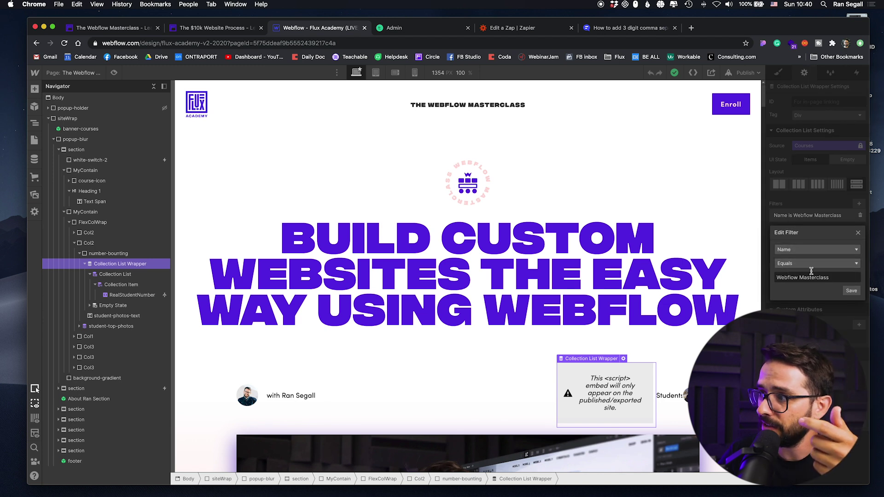
left_click(858, 233)
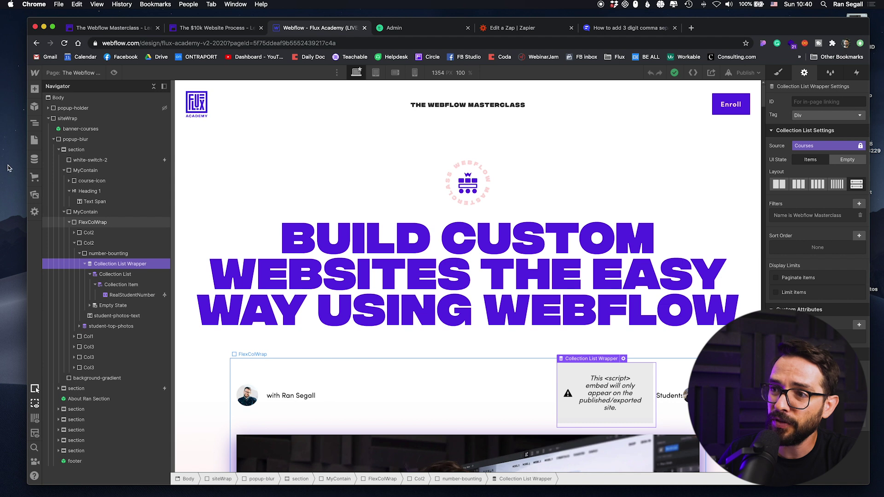
- Check the Webflow Masterclass CMS item and live course page, and switch to the course's curriculum in the Teachable admin
left_click(35, 160)
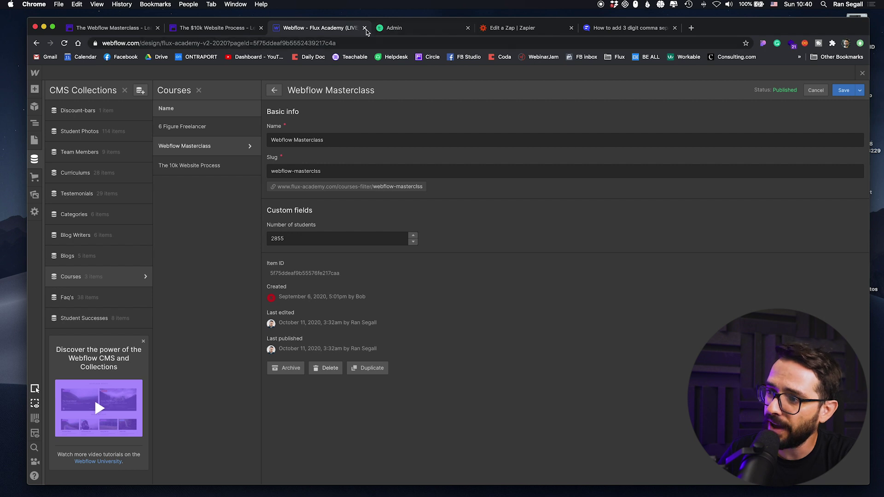
left_click(104, 31)
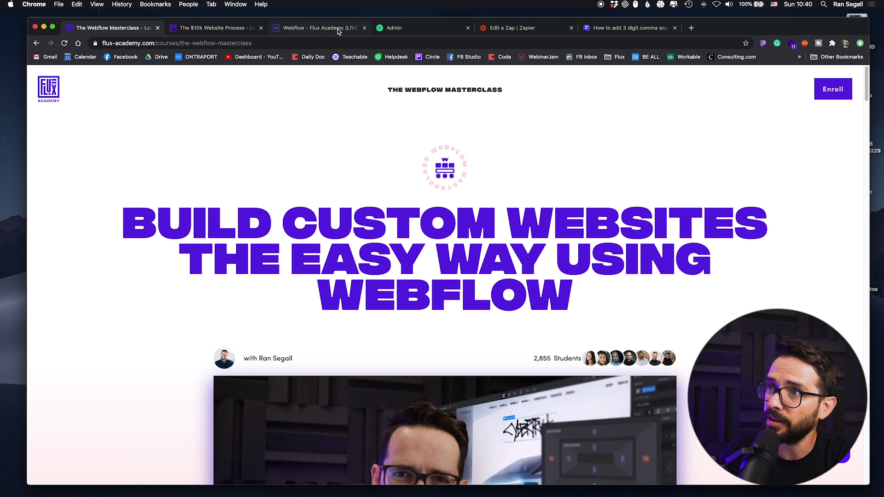
left_click(442, 32)
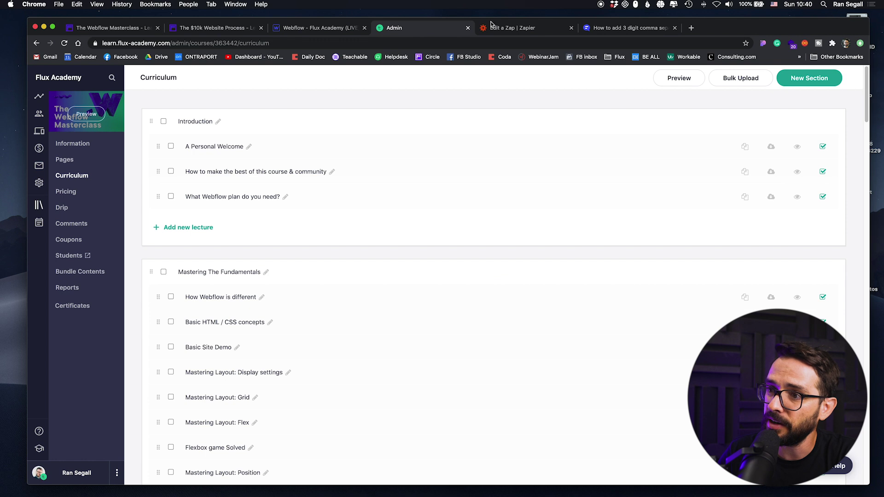
- Open the Webflow Forum thread "How to add 3 digit comma separator" and view the staff reply containing the script
left_click(305, 32)
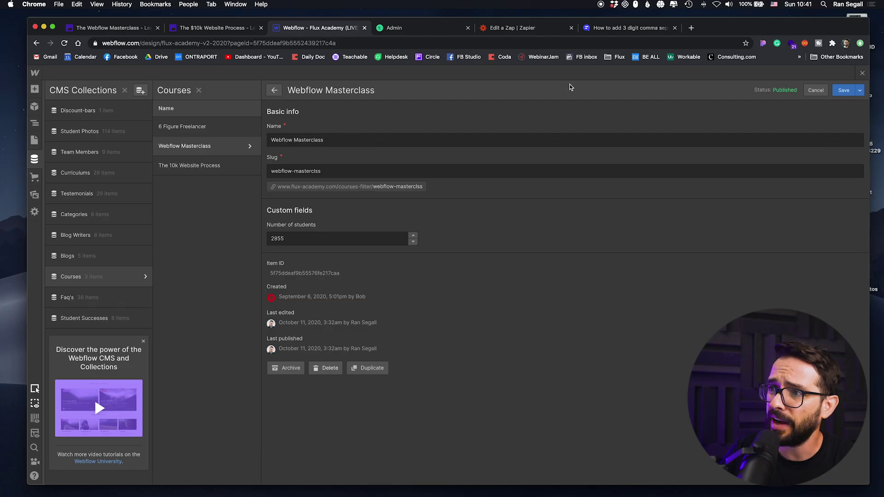
left_click(633, 28)
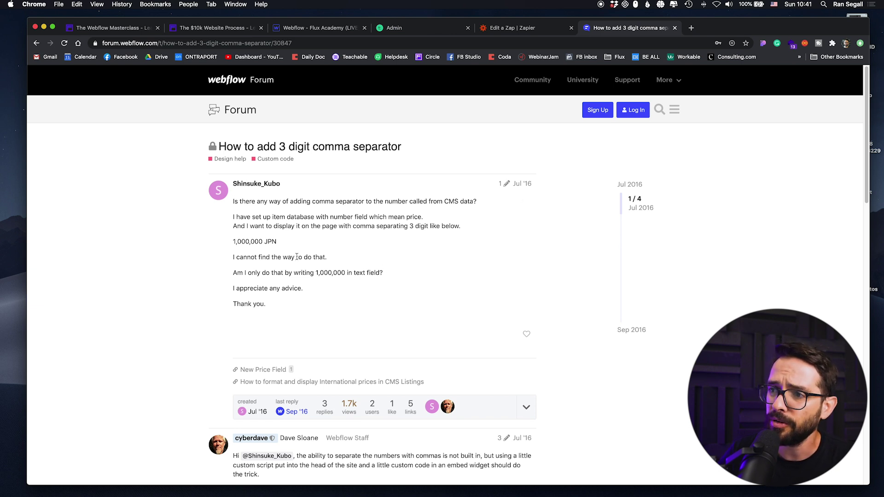
scroll(338, 221, "down", 5)
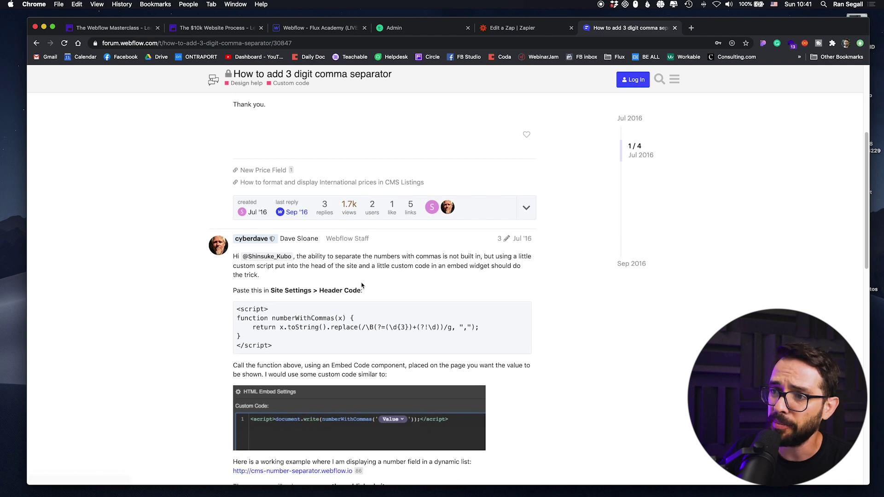
scroll(332, 251, "down", 3)
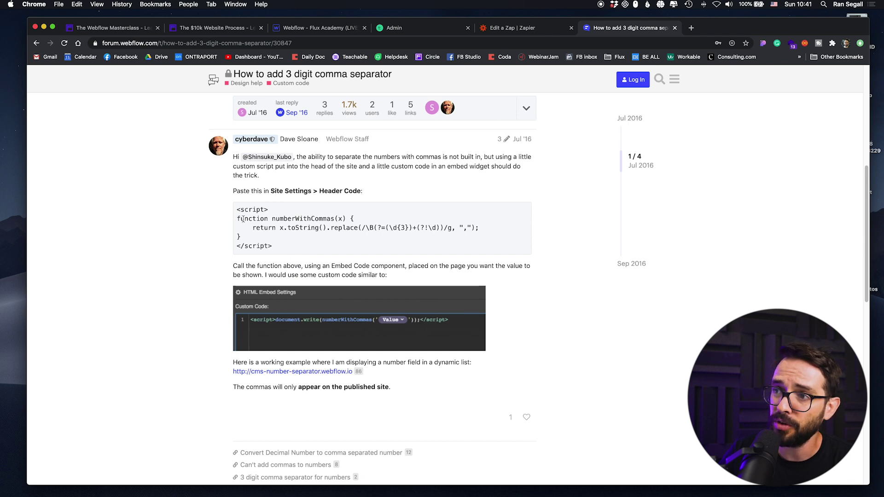
- Examine the numberWithCommas script in the forum reply and its instruction to paste it in Site Settings > Header Code
left_click_drag(273, 249, 248, 205)
left_click_drag(361, 190, 270, 193)
left_click(254, 235)
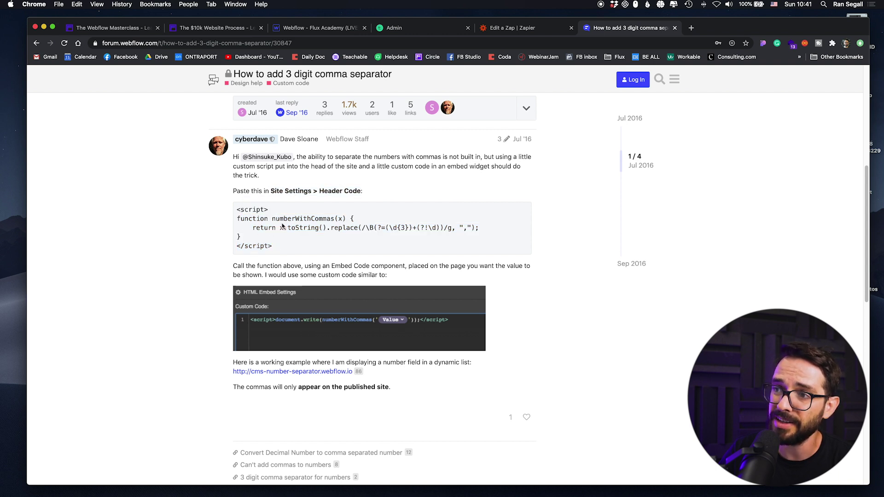
left_click_drag(274, 219, 328, 219)
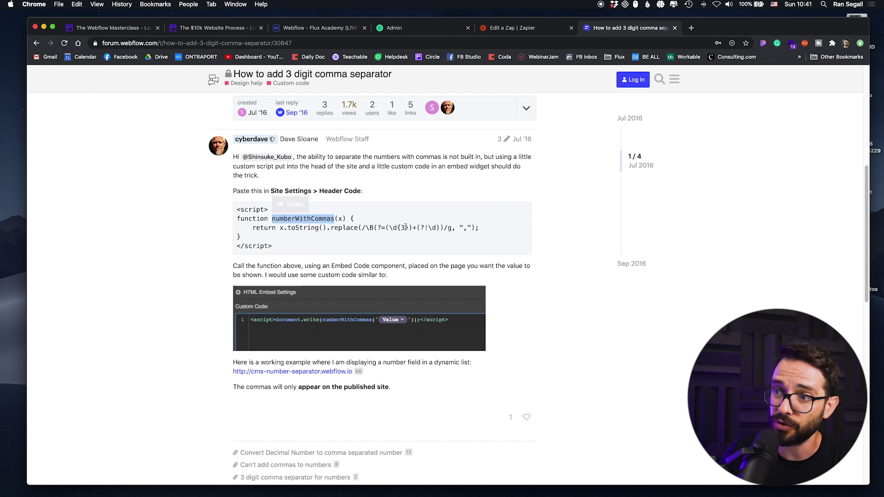
left_click(266, 243)
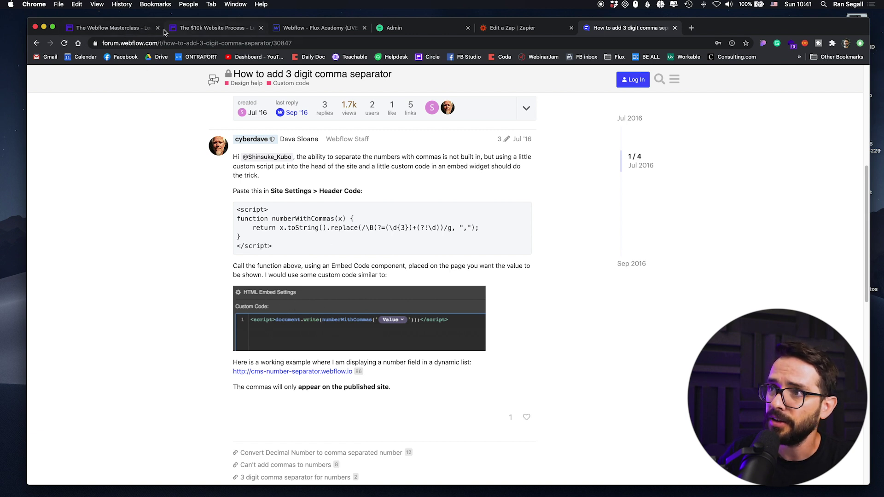
left_click(130, 30)
left_click(199, 29)
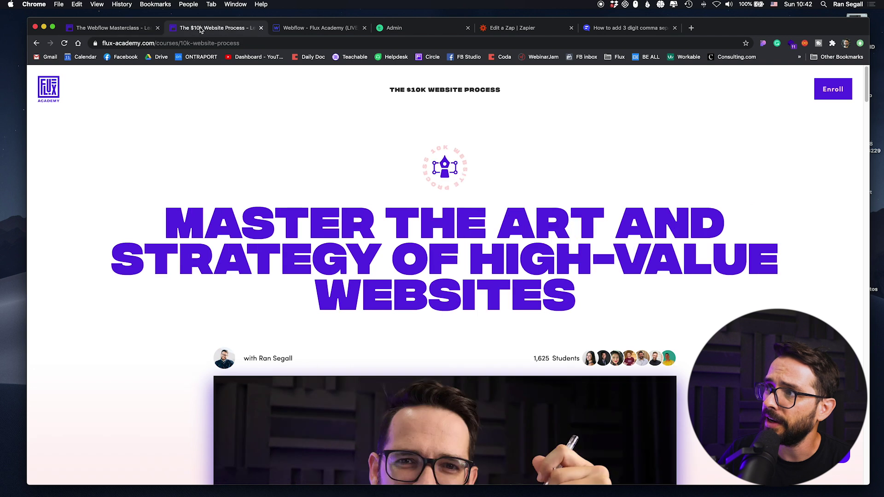
left_click(328, 29)
left_click(411, 33)
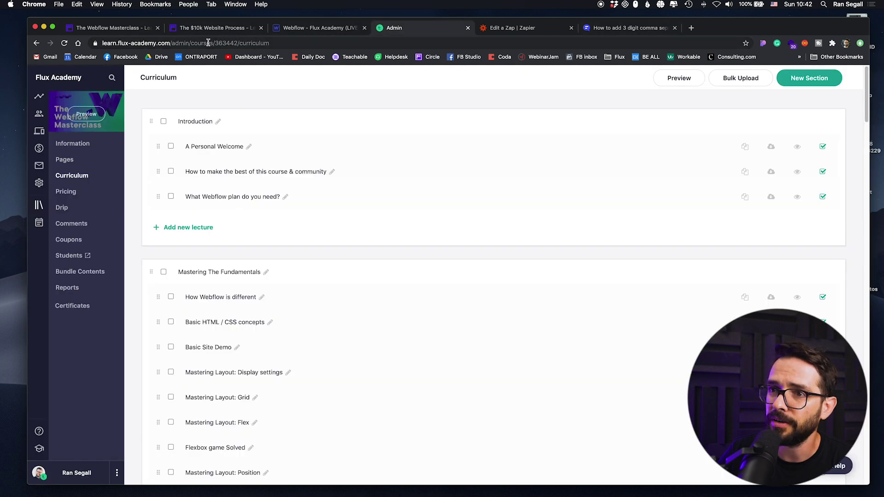
- Return to the Webflow page canvas and inspect the RealStudentNumber embed's custom code in the code editor
left_click(269, 32)
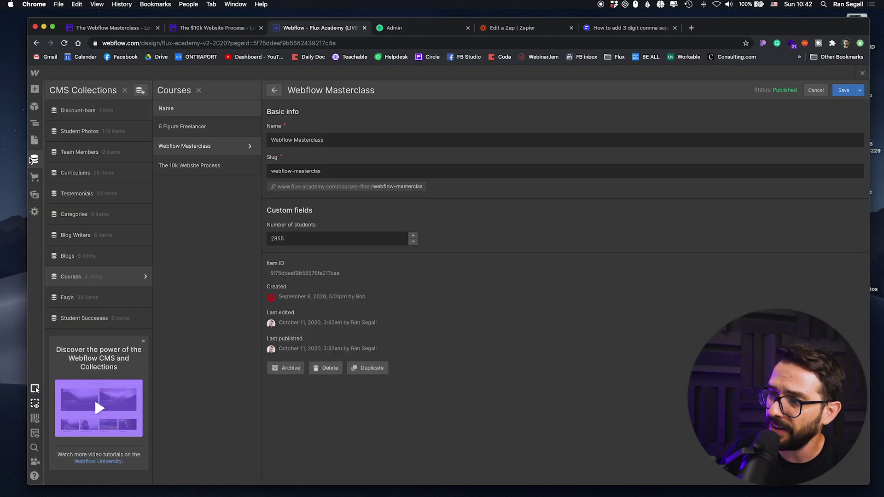
left_click(34, 159)
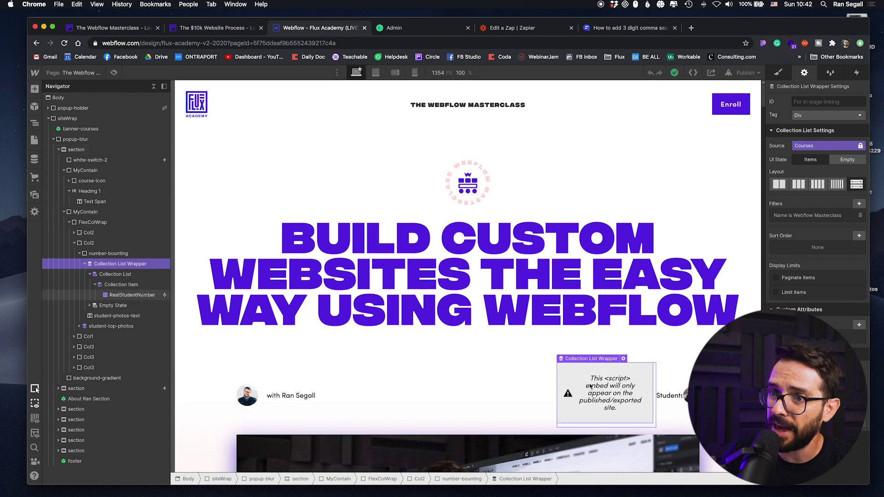
left_click(138, 296)
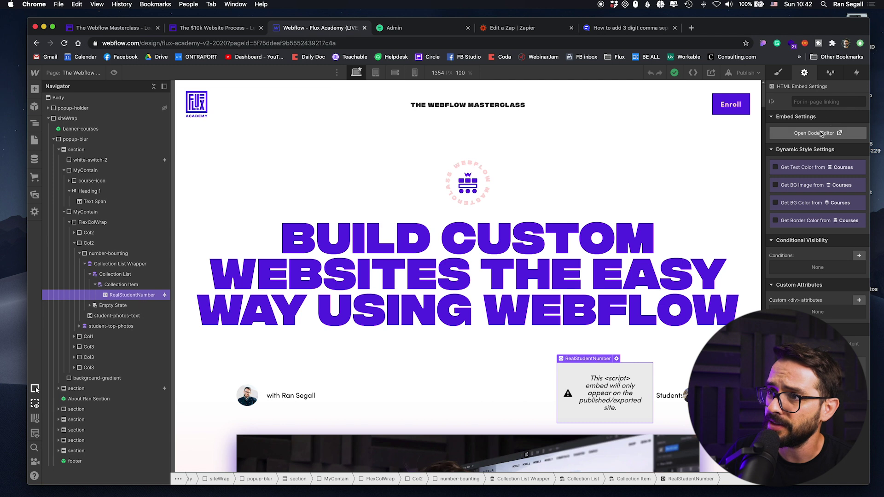
left_click(818, 134)
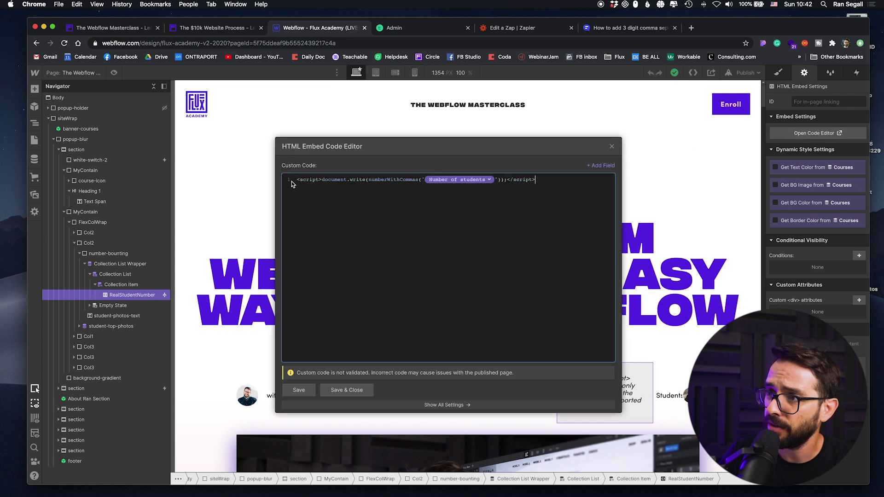
left_click_drag(297, 180, 366, 179)
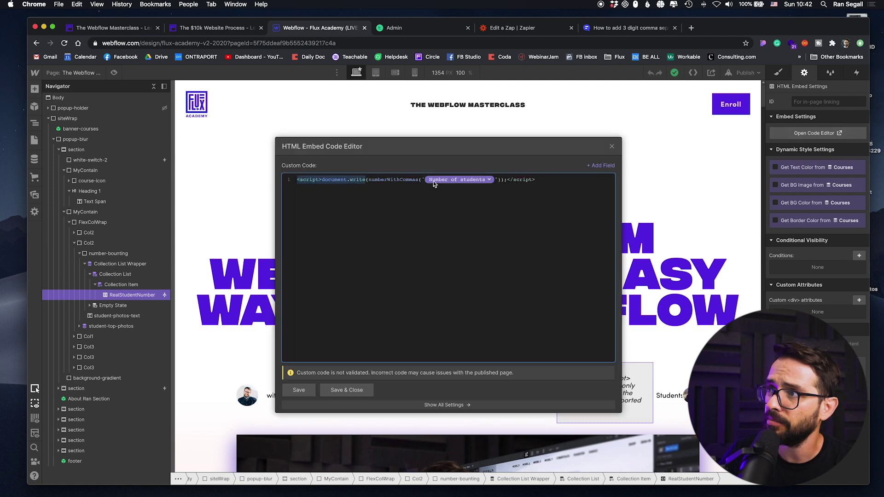
- Compare the forum's sample embed code with the RealStudentNumber script's Number of students field, and close the code editor without changes
left_click(396, 31)
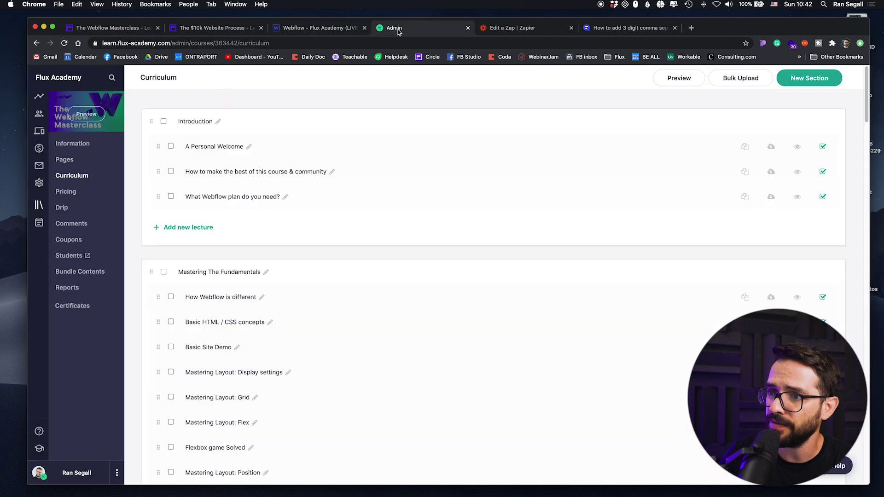
left_click(630, 29)
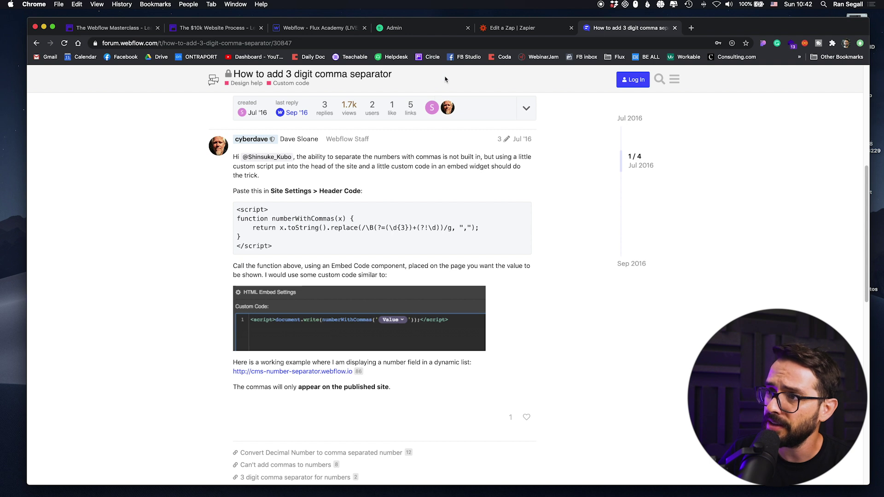
left_click(298, 27)
left_click_drag(298, 180, 491, 180)
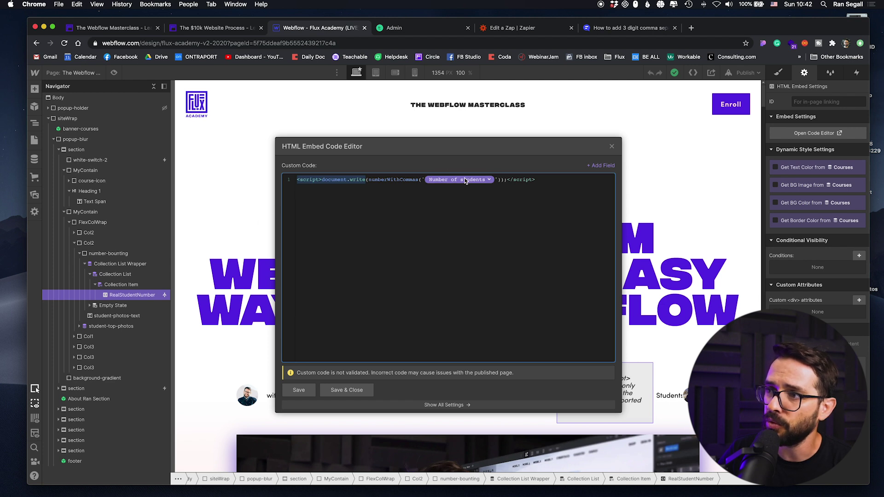
left_click(359, 181)
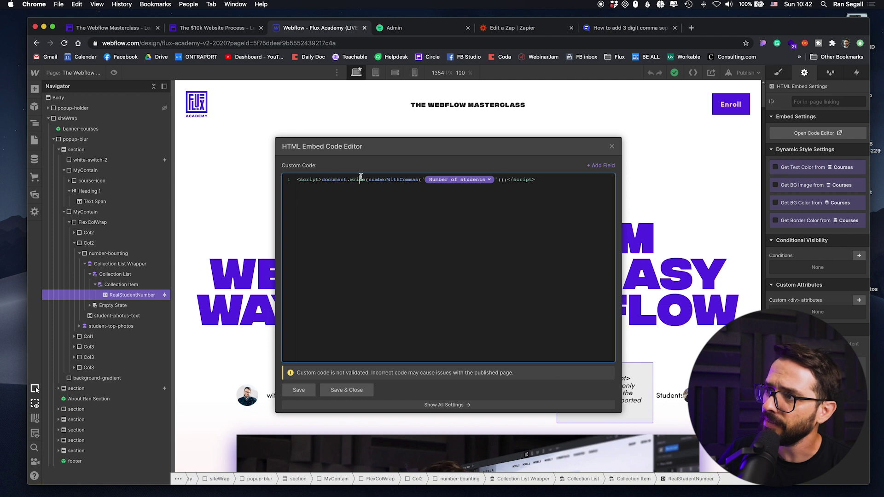
left_click(612, 146)
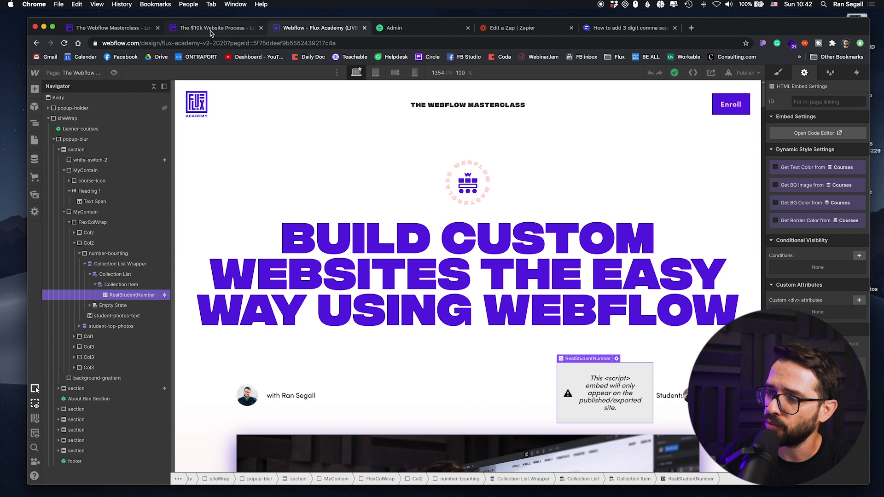
- View the student count on the live Webflow Masterclass page and switch to the live $10k Website Process page
left_click(117, 29)
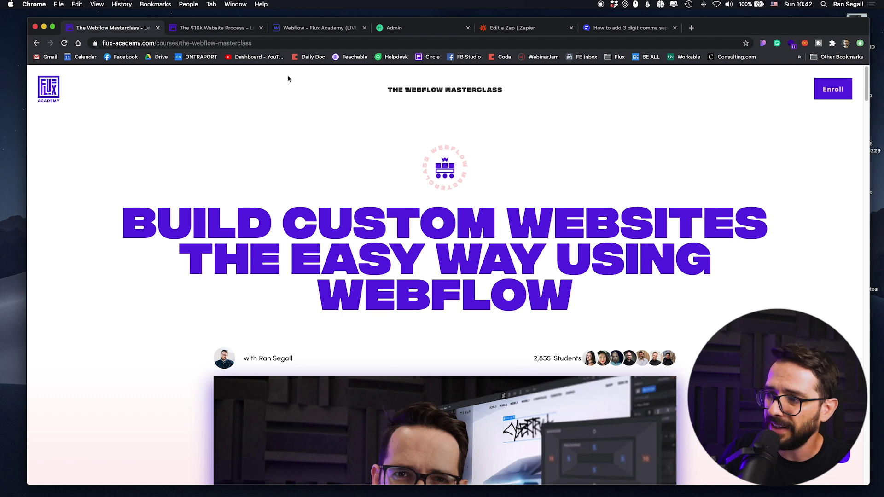
left_click(213, 29)
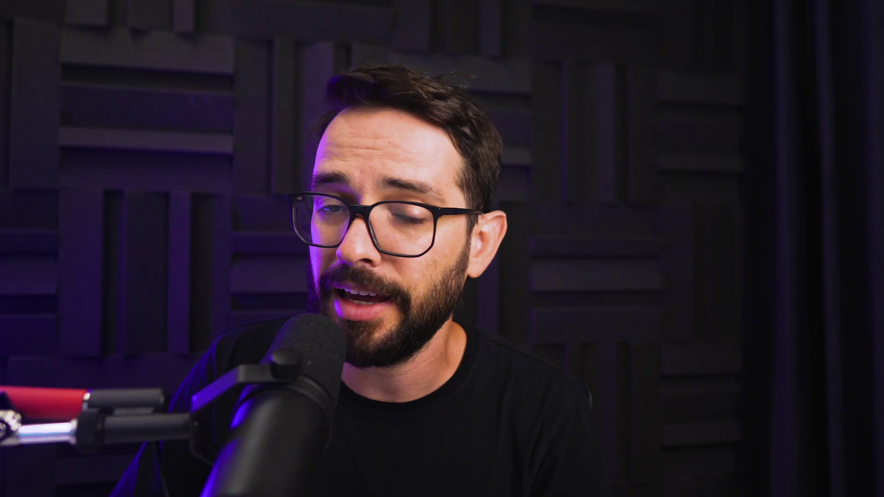